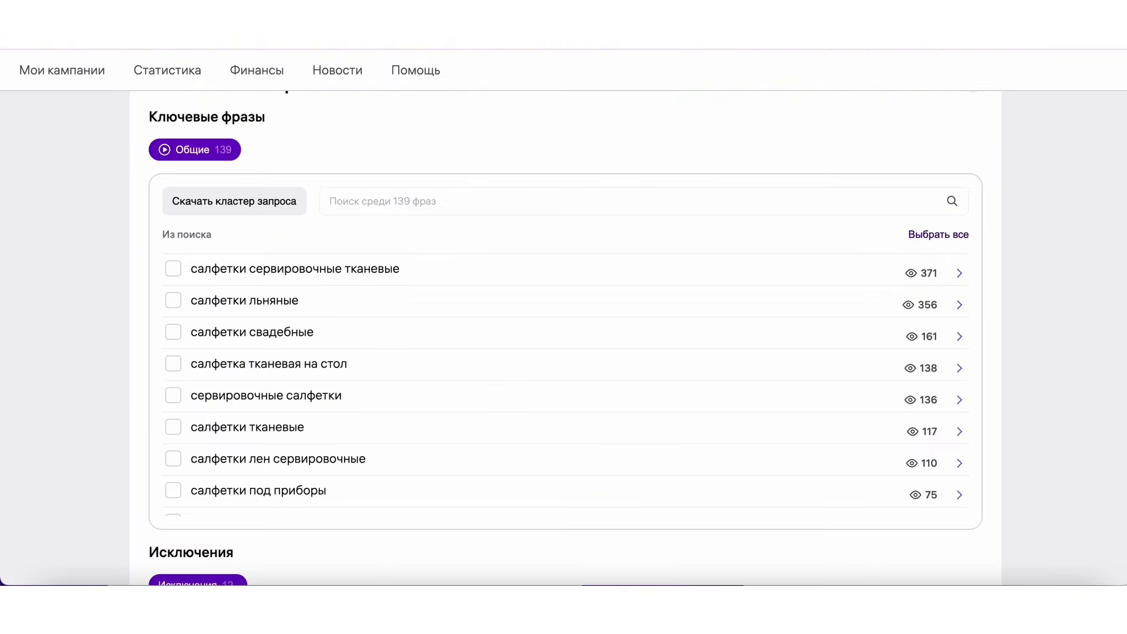
Open the detailed statistics of the Салфетки лен campaign and view the Excel download options
scroll(394, 407, down, 5)
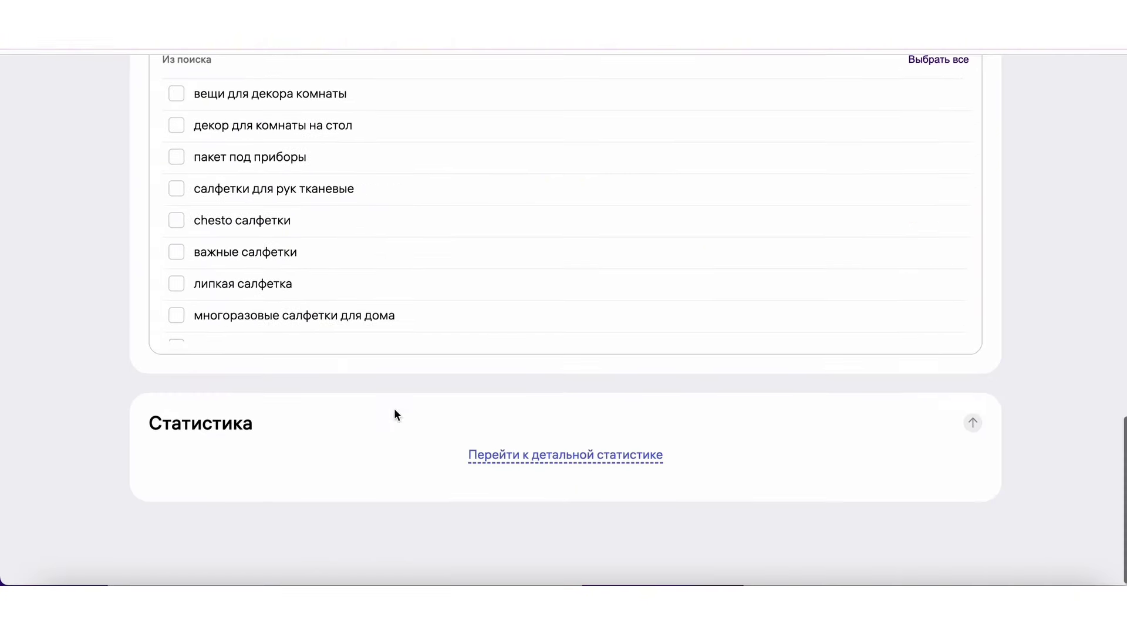
click(600, 498)
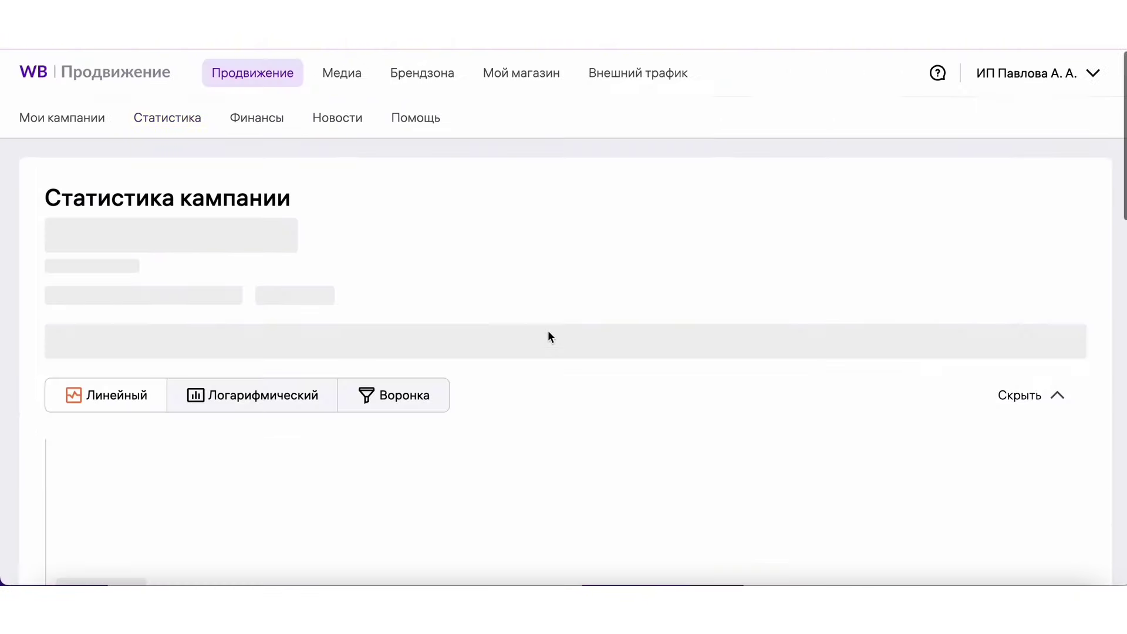
scroll(551, 336, down, 3)
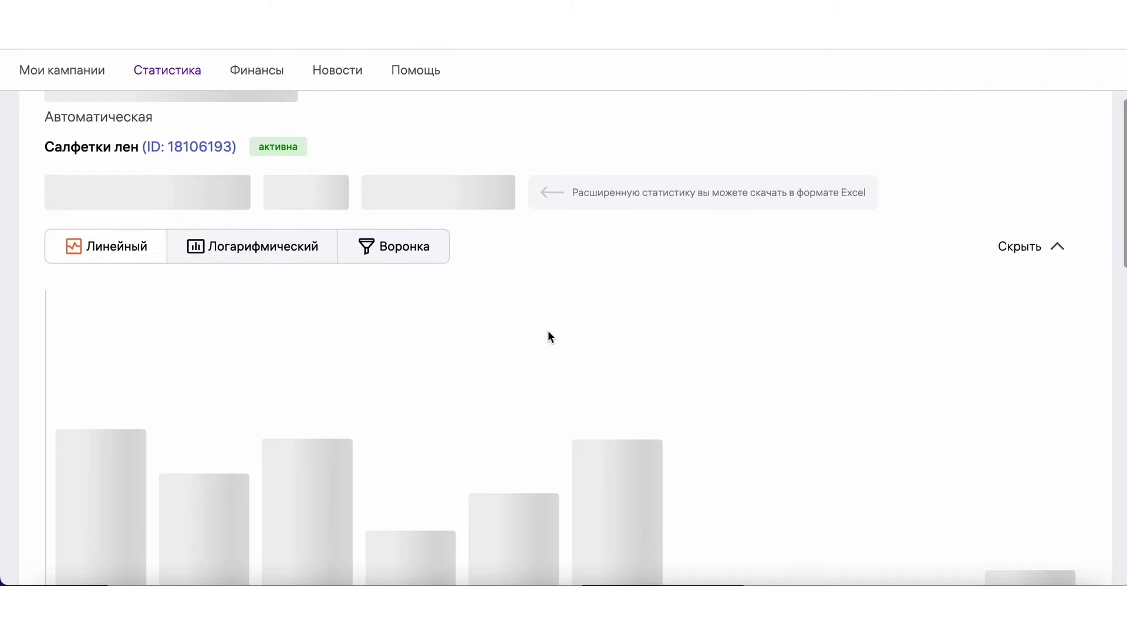
scroll(446, 158, down, 1)
click(534, 159)
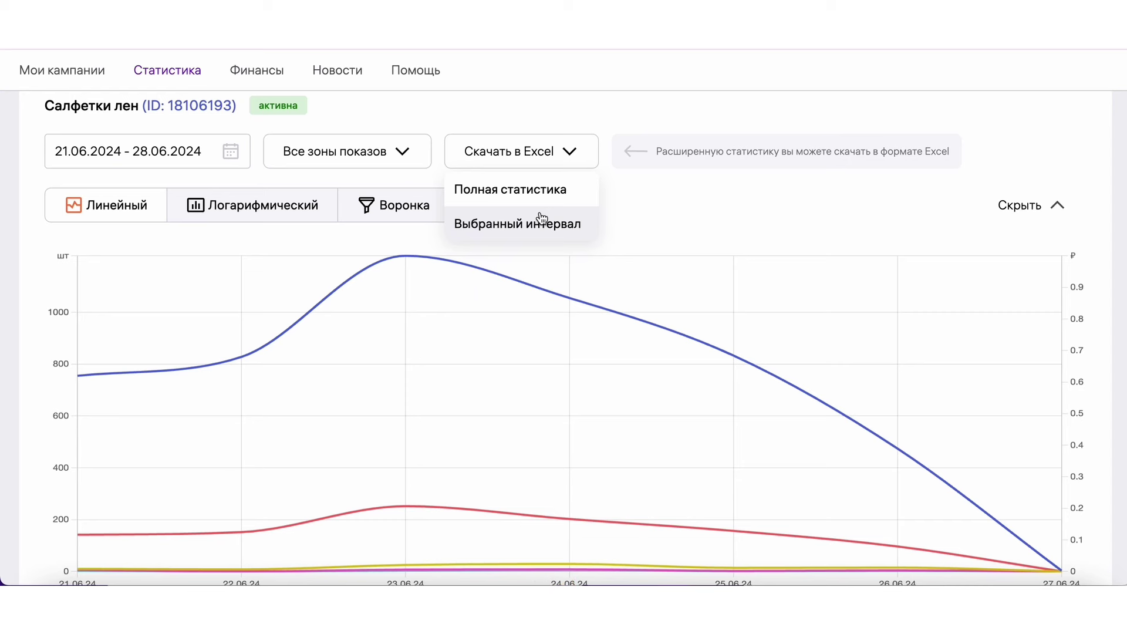
Filter the campaign statistics to the Каталог display zone and review the chart and base statistics
click(416, 152)
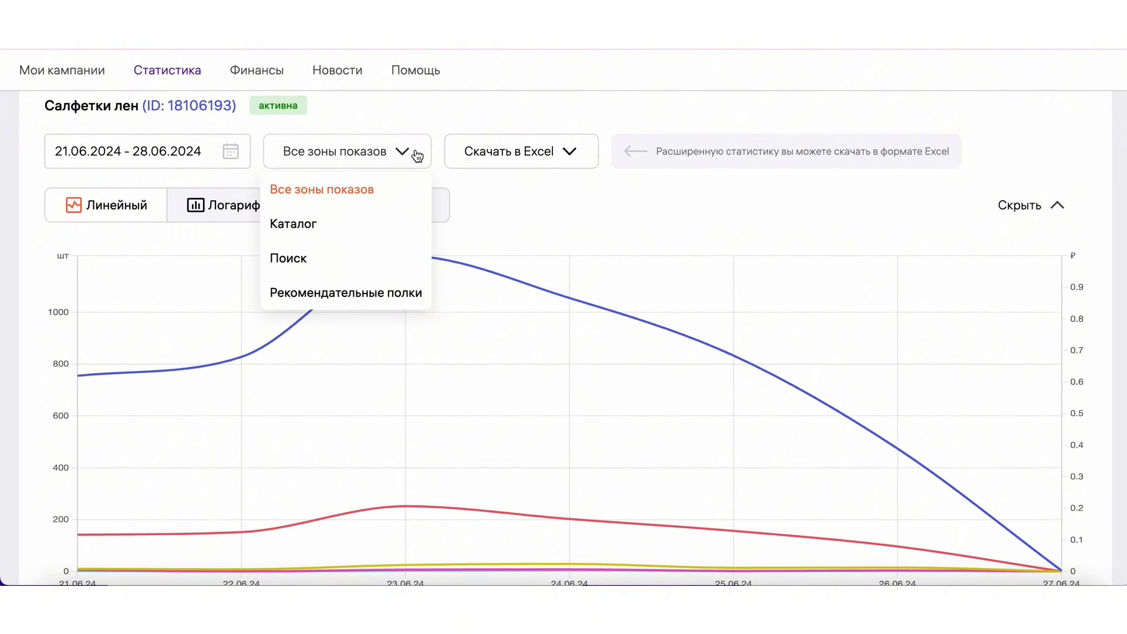
click(317, 226)
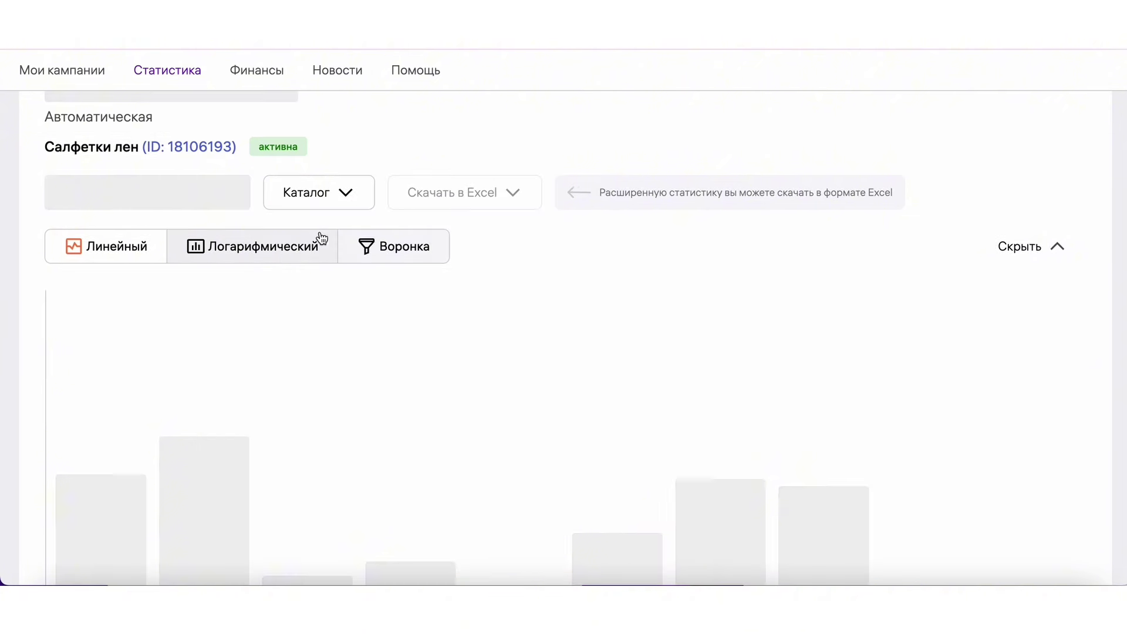
scroll(621, 222, down, 2)
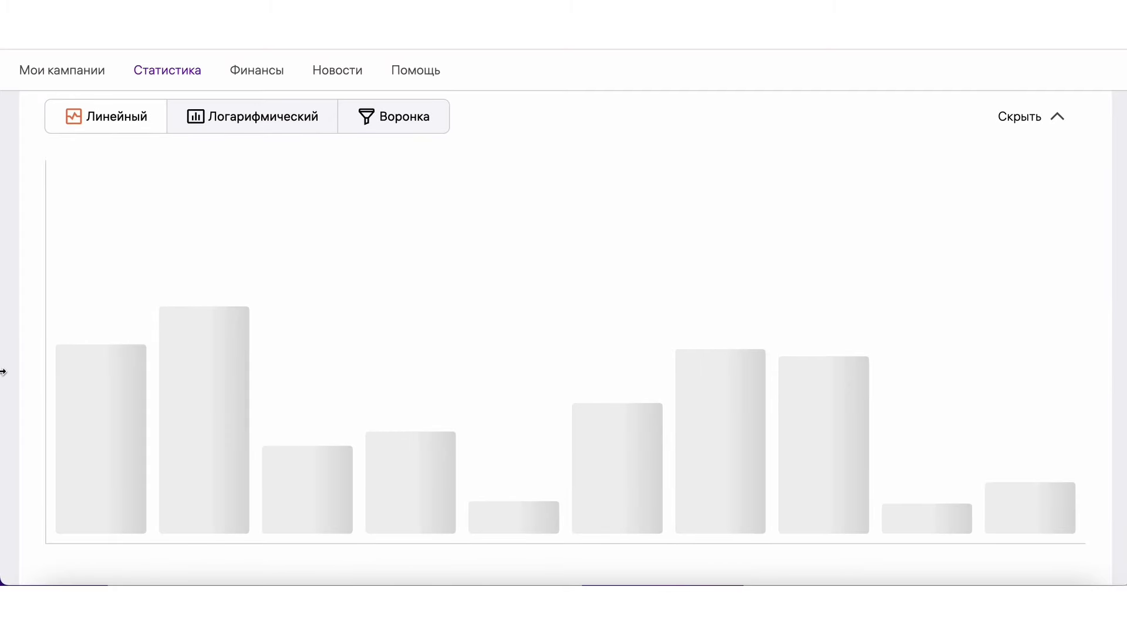
scroll(30, 381, down, 1)
scroll(29, 386, down, 2)
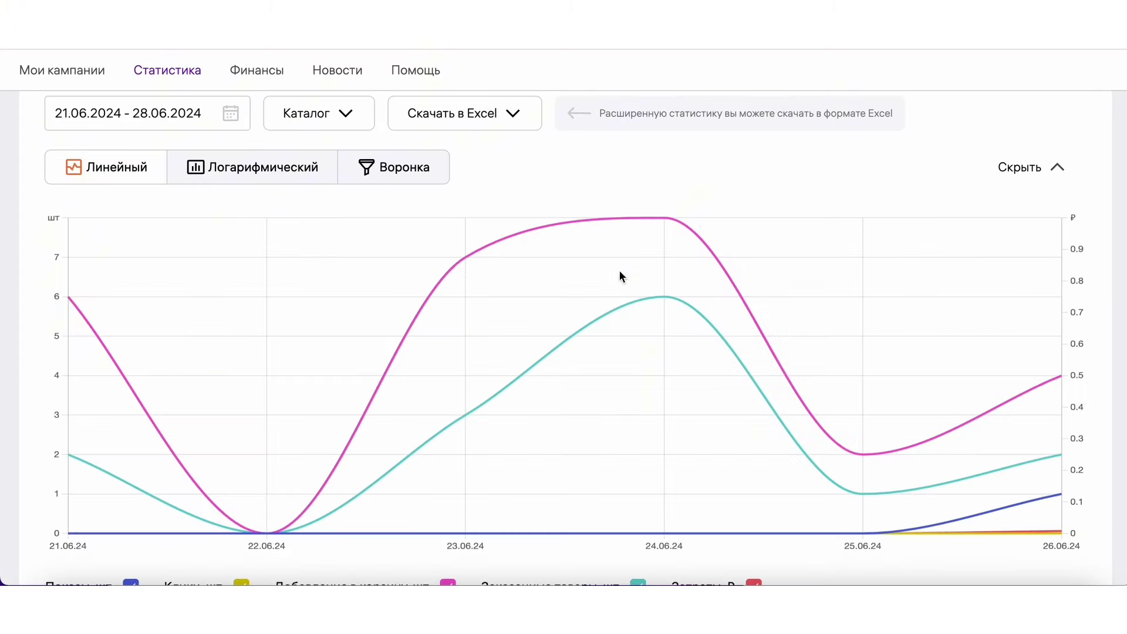
scroll(827, 111, down, 2)
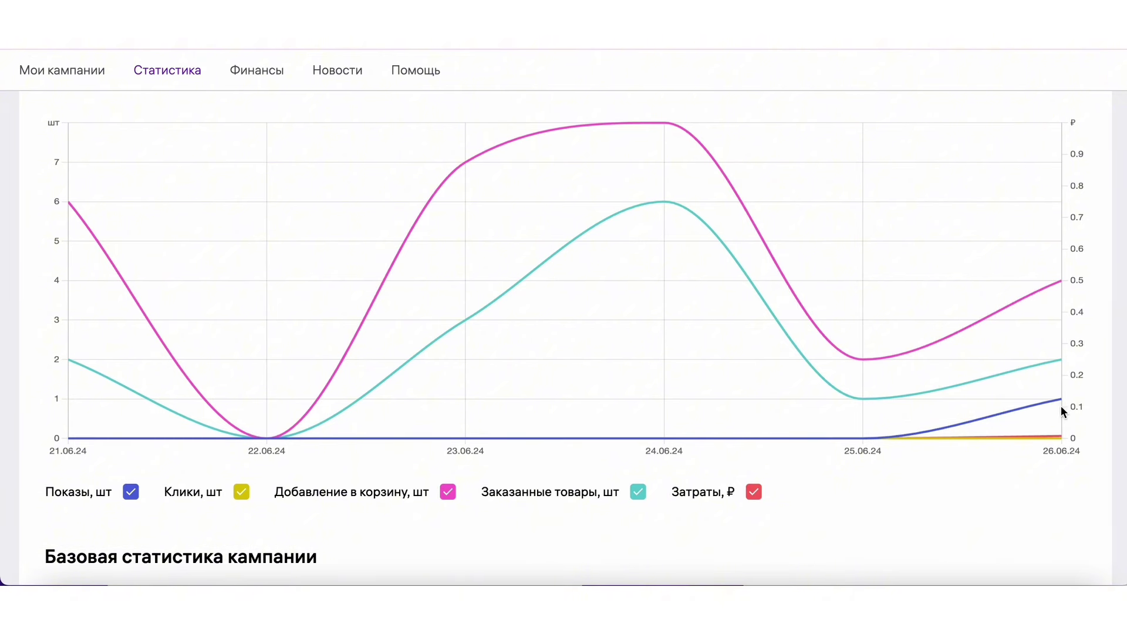
scroll(903, 519, down, 5)
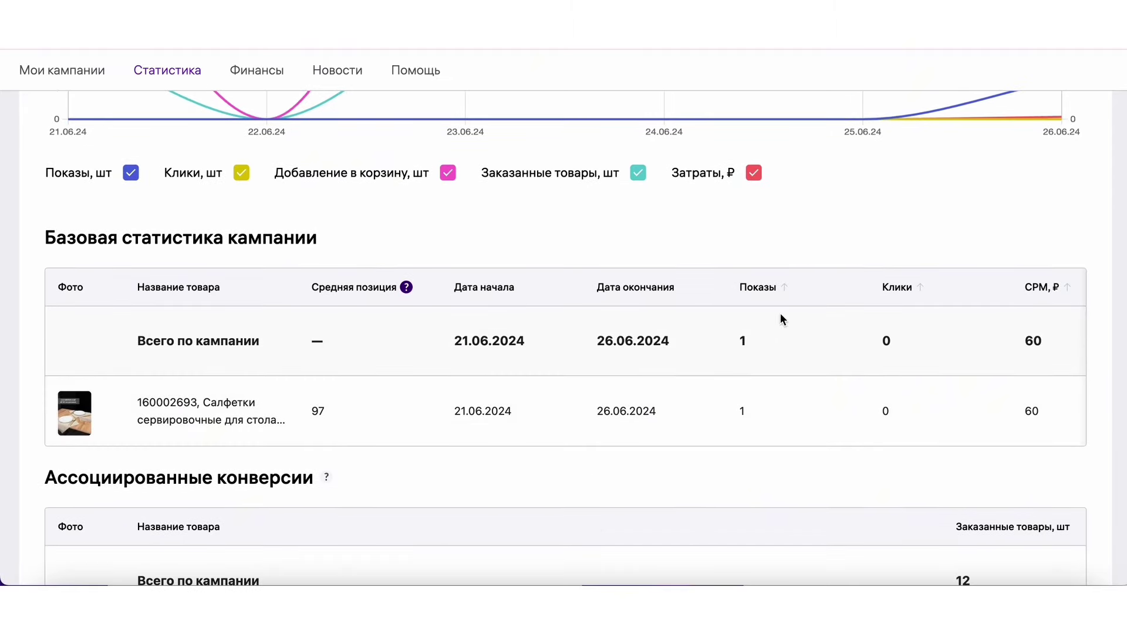
Examine the catalog zone's associated conversions and the remaining columns of the Базовая статистика кампании table
scroll(780, 319, up, 10)
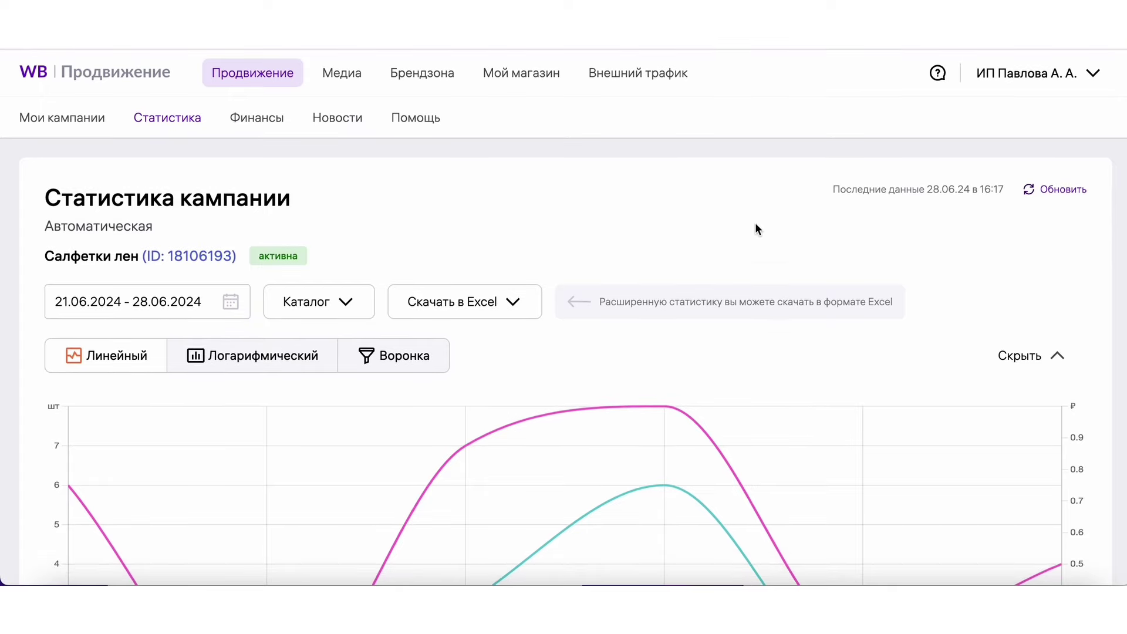
scroll(742, 220, down, 2)
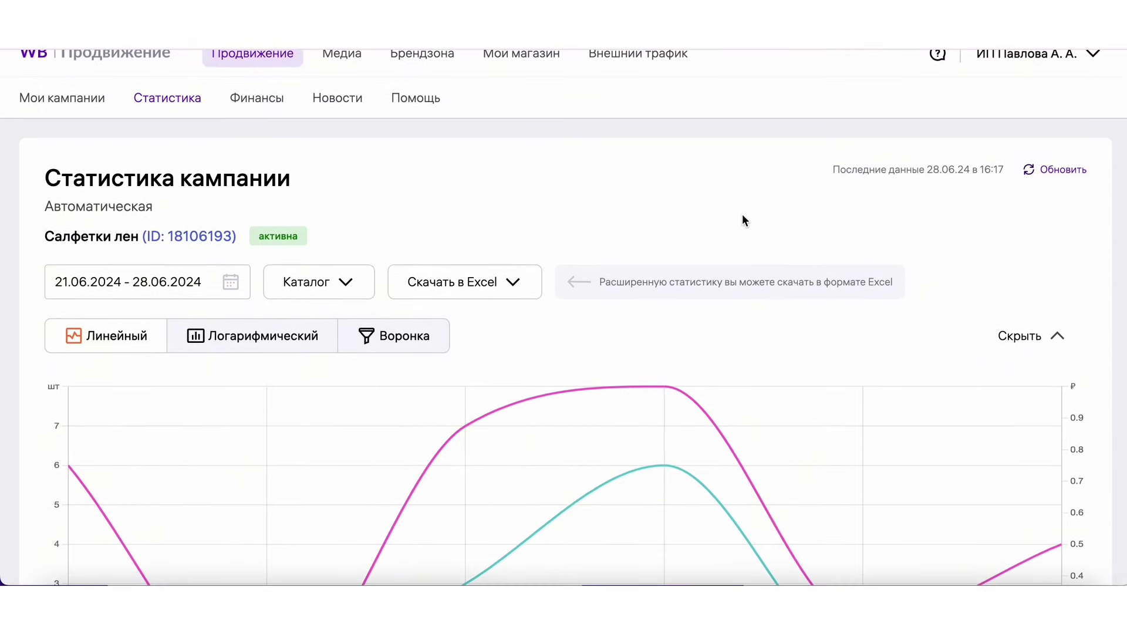
scroll(742, 221, down, 10)
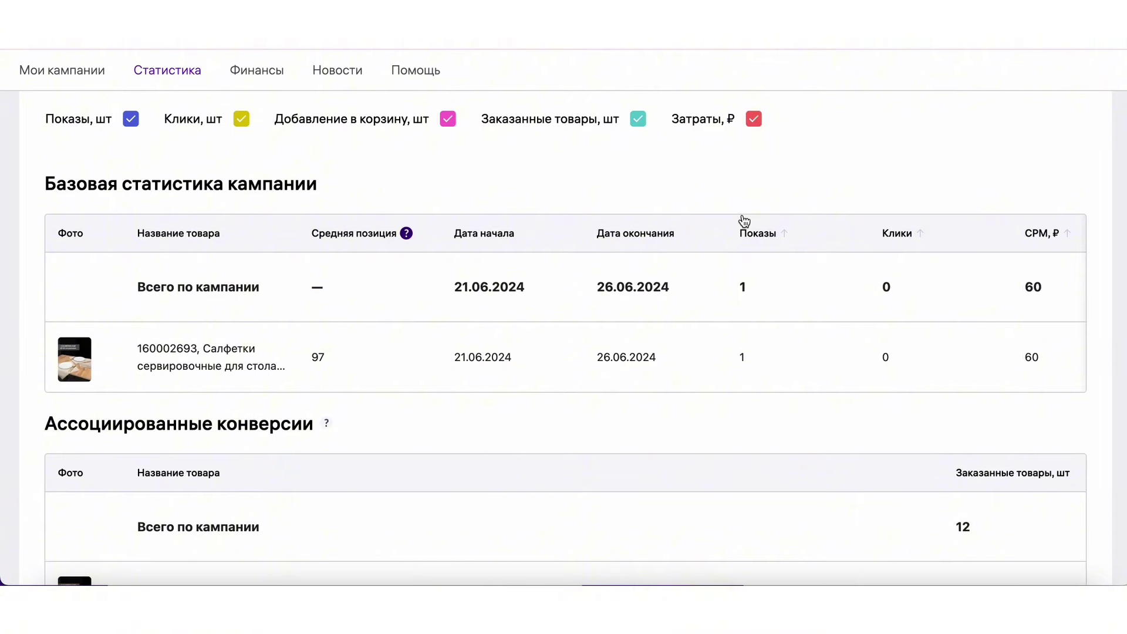
scroll(743, 220, down, 5)
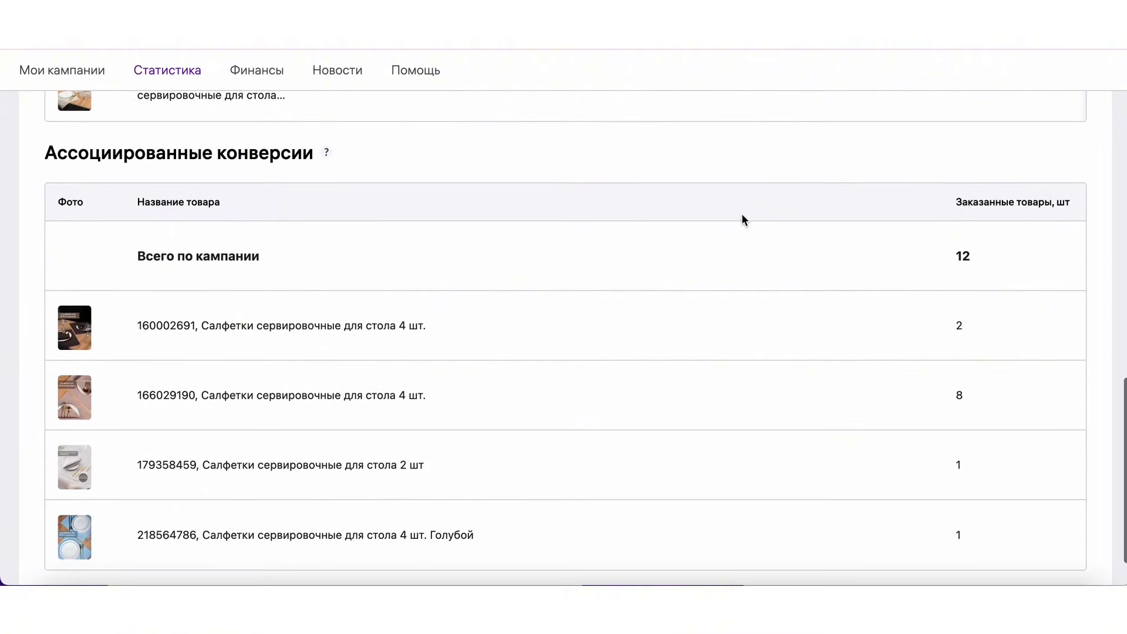
scroll(741, 213, up, 4)
scroll(741, 213, up, 3)
scroll(784, 443, right, 5)
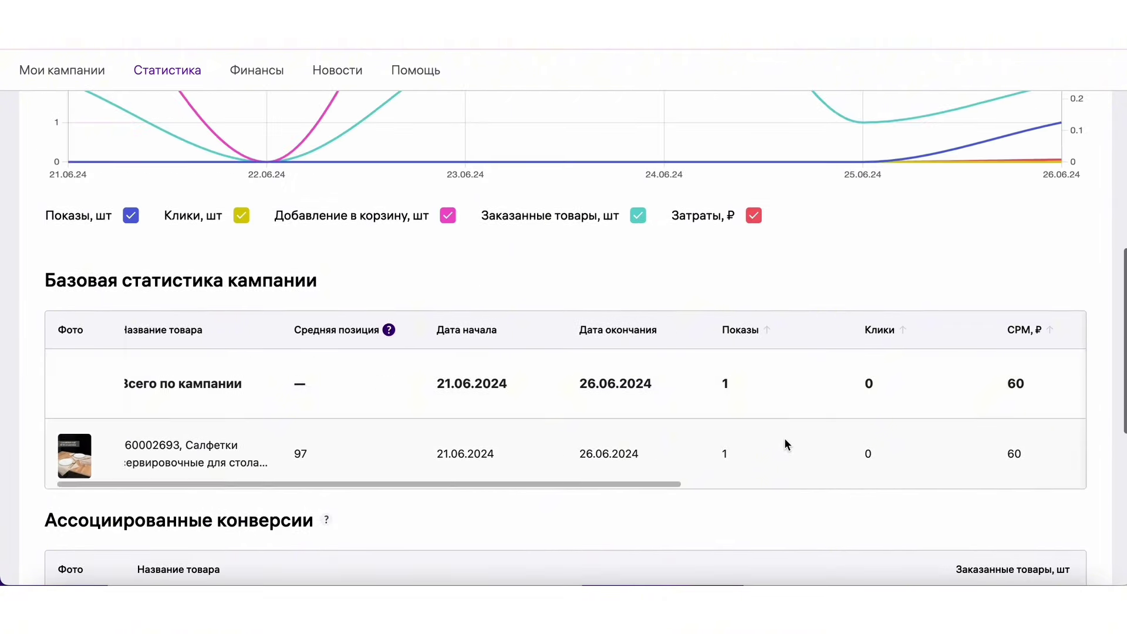
scroll(759, 290, up, 8)
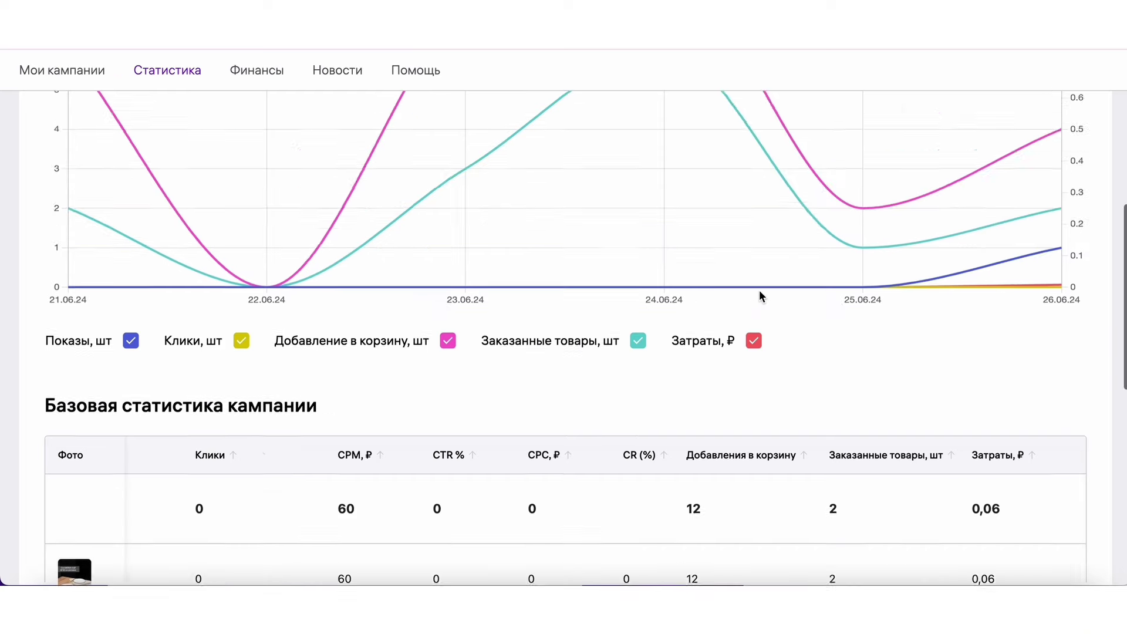
Set the display zone filter back to Все зоны показов and review the base statistics and associated conversions
click(342, 210)
click(365, 240)
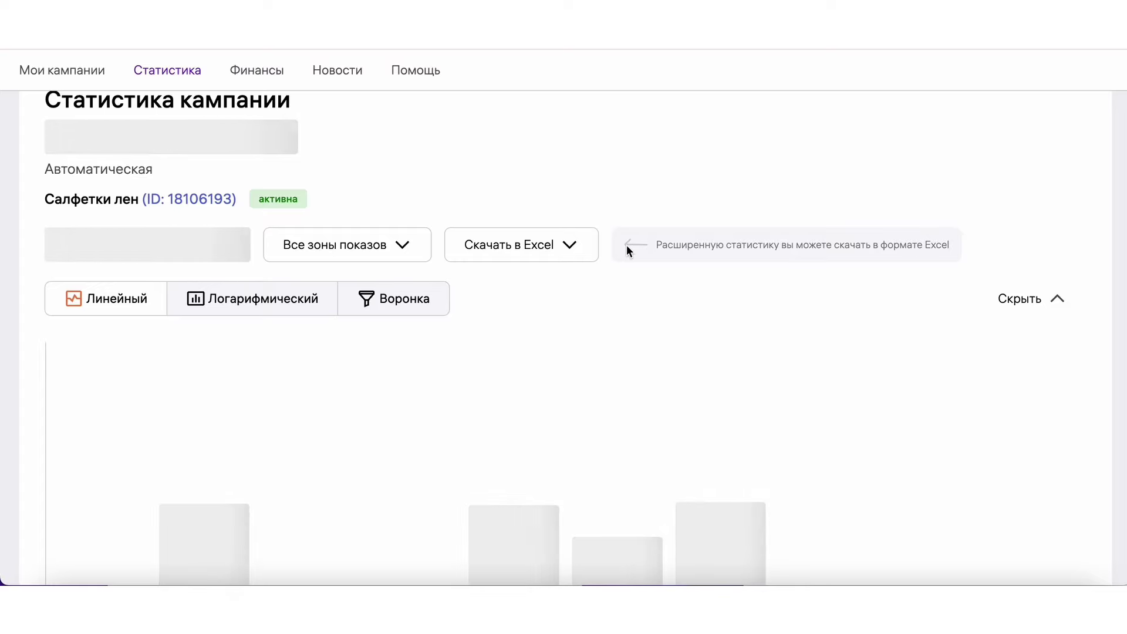
scroll(858, 154, down, 8)
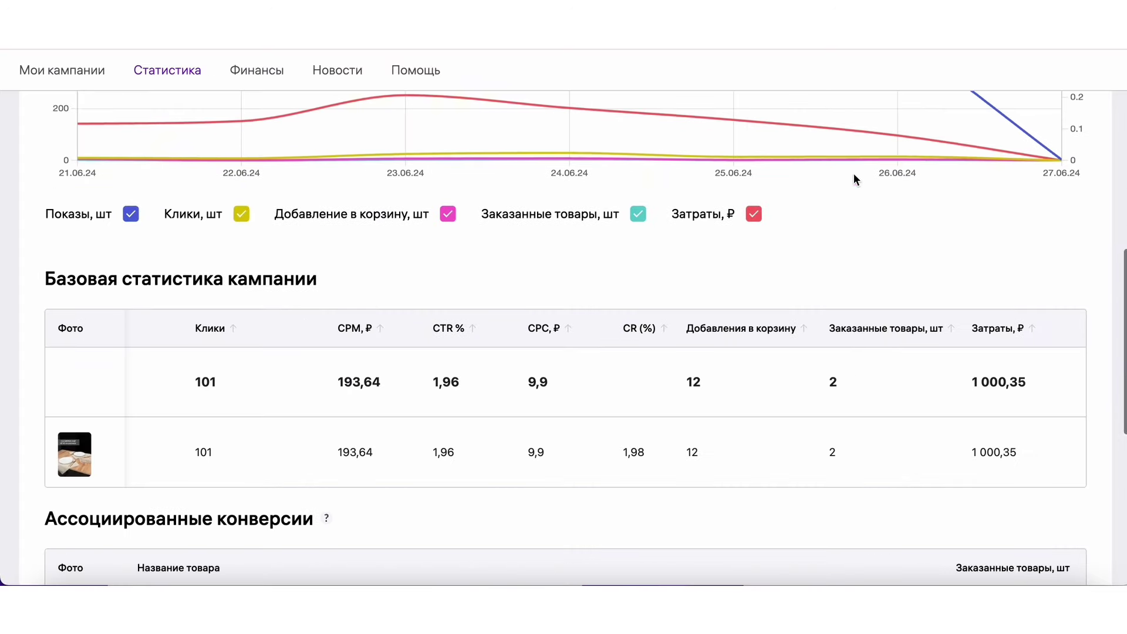
scroll(845, 370, down, 2)
scroll(844, 371, down, 1)
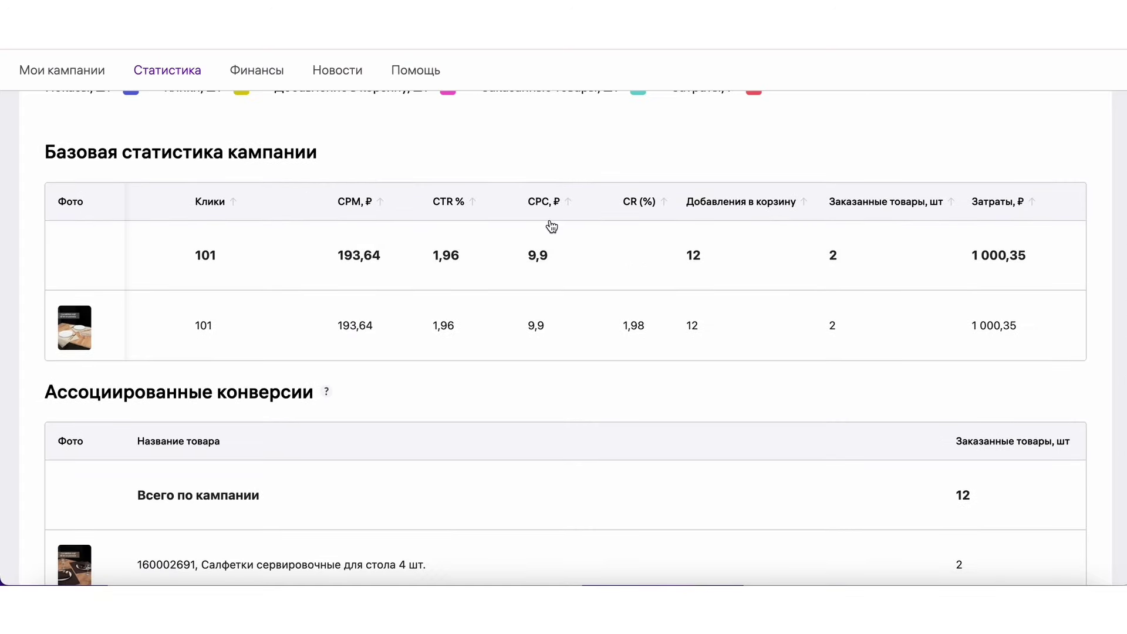
scroll(775, 311, down, 5)
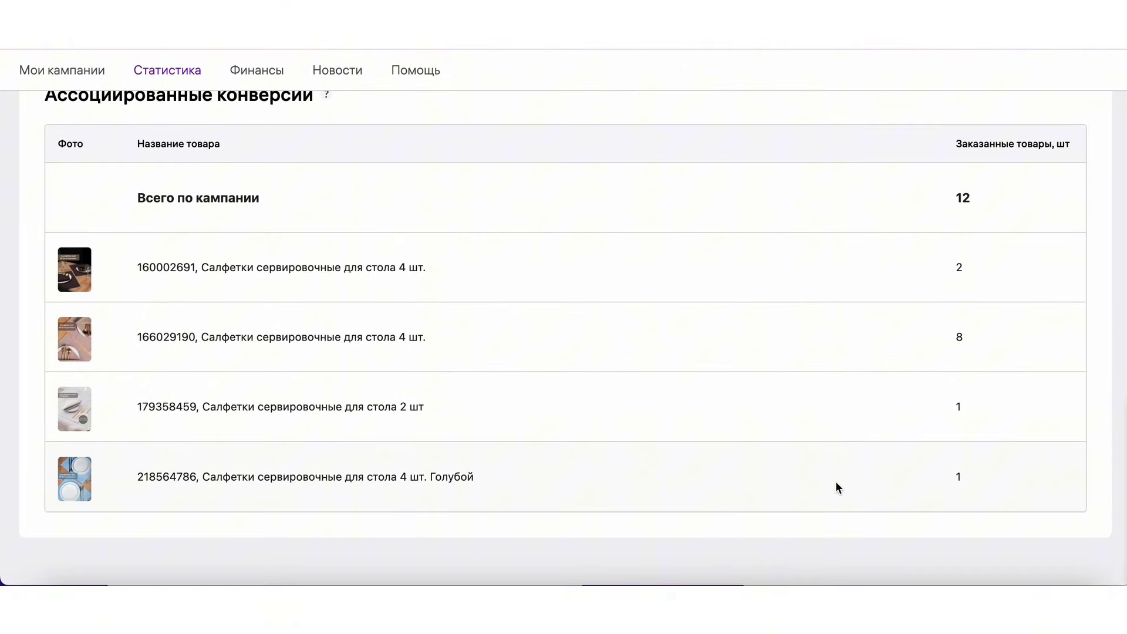
scroll(998, 212, up, 6)
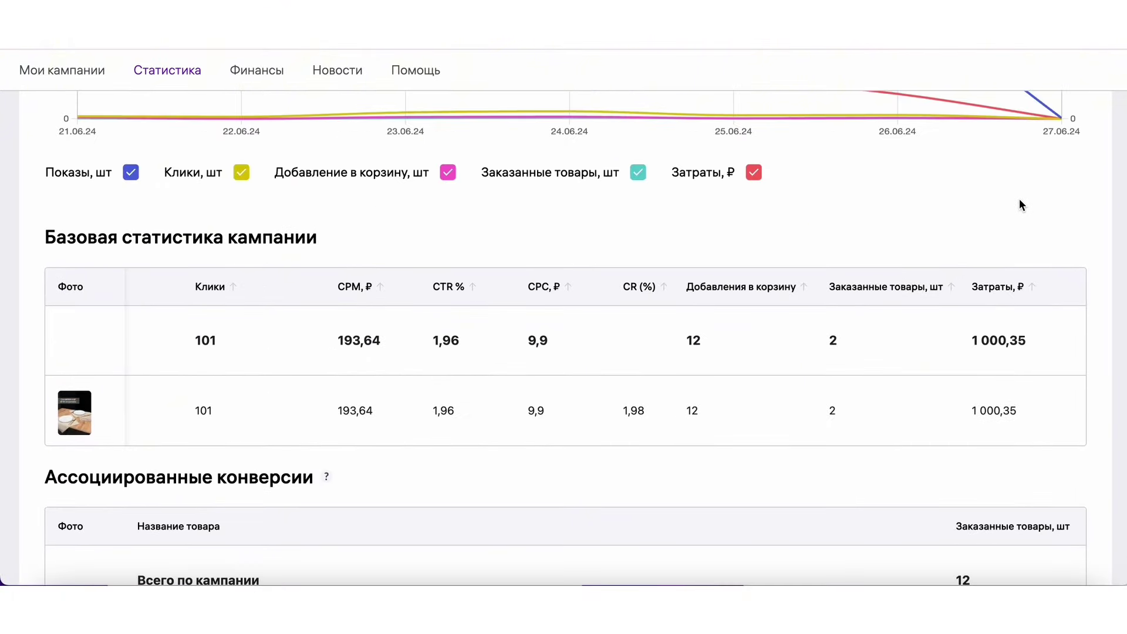
scroll(1020, 205, up, 10)
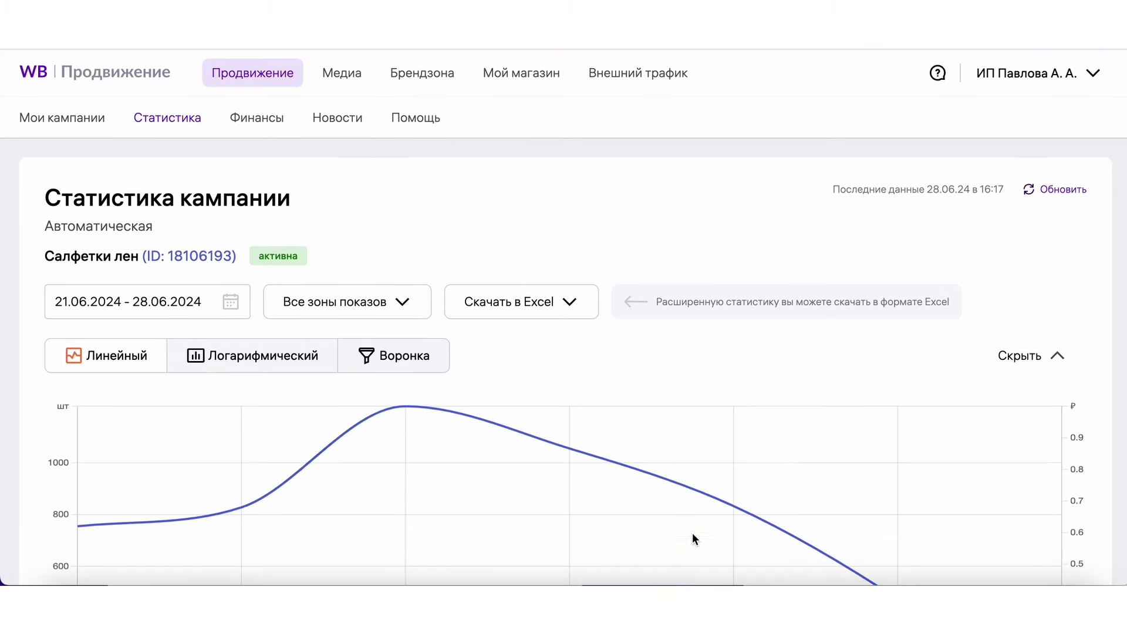
Download the campaign's full statistics (Полная статистика) as an Excel file and open it
click(514, 309)
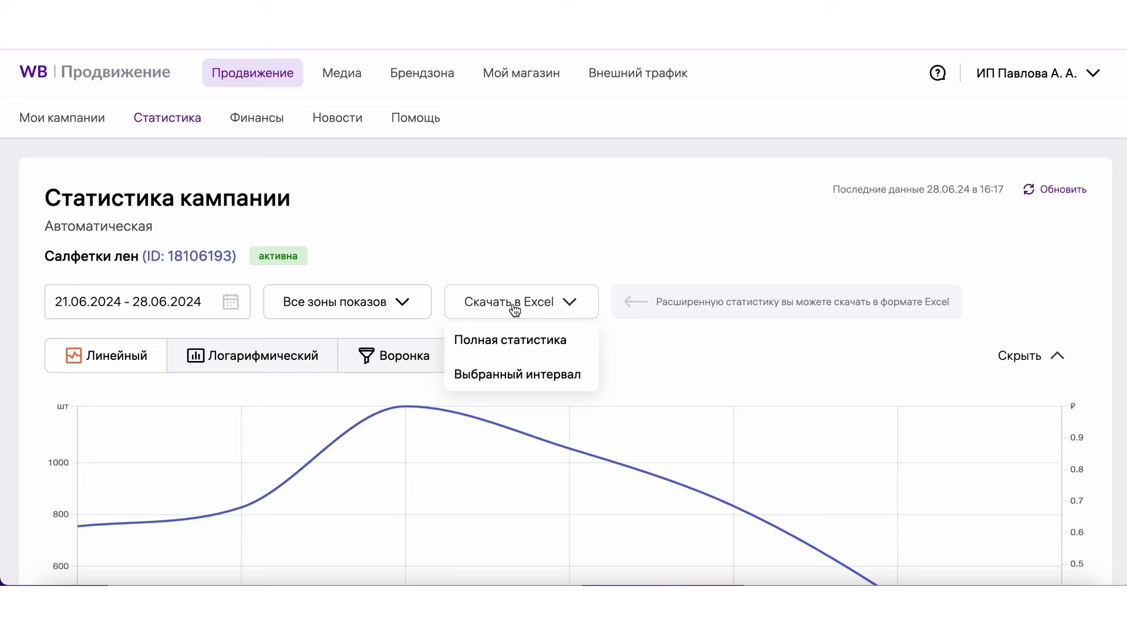
click(516, 341)
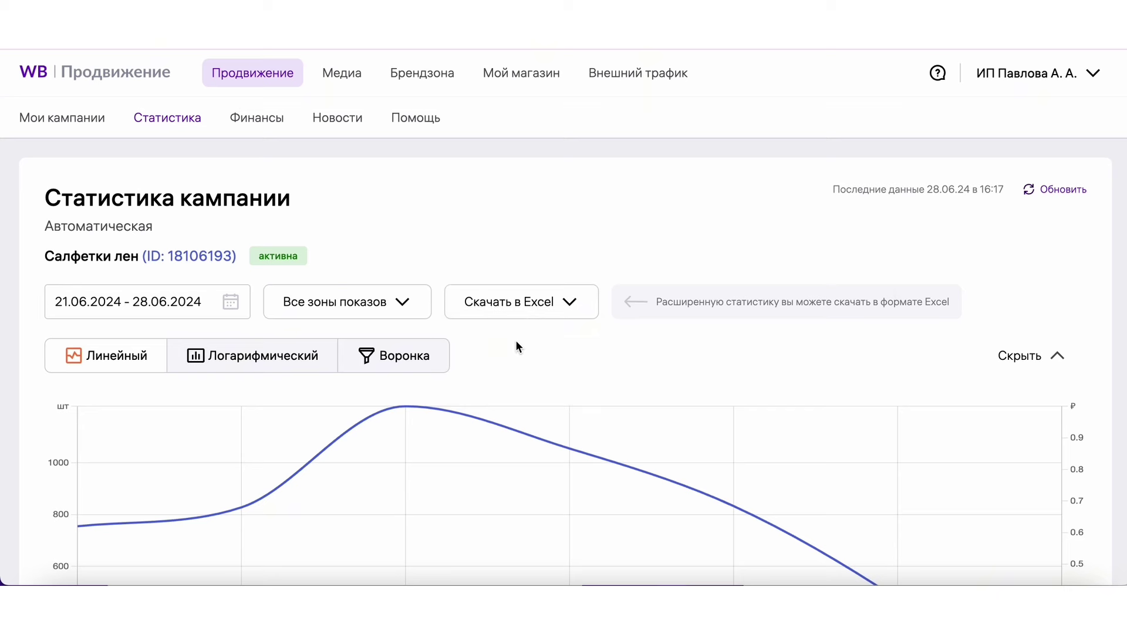
click(777, 51)
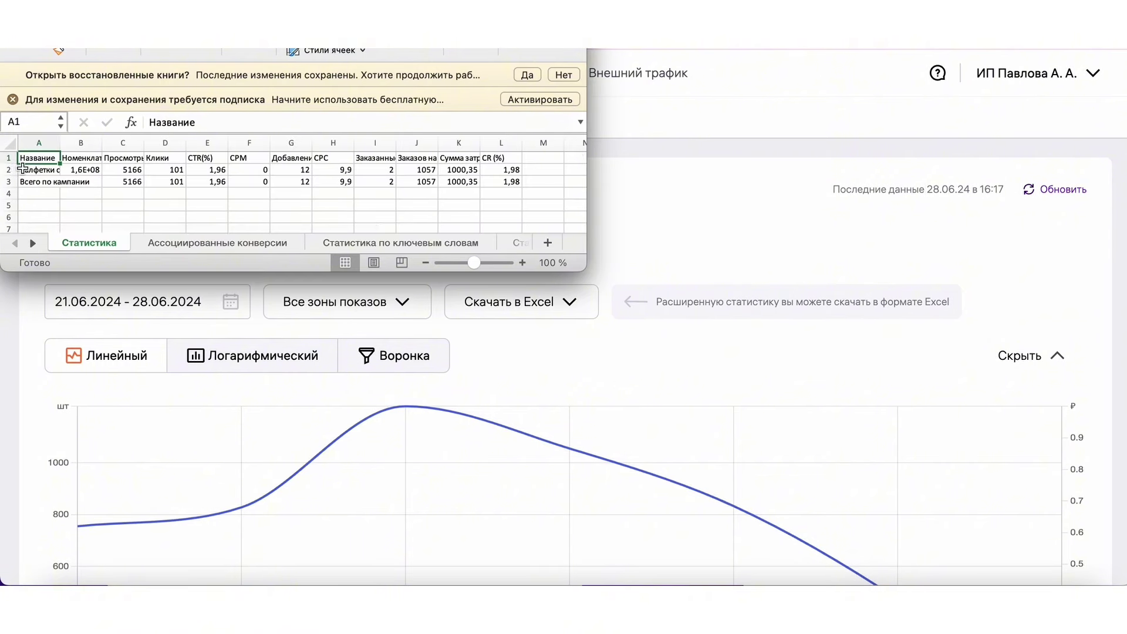
Compare the campaign rows on the workbook's Статистика sheet with the display-zone distribution sheet in Google Sheets
drag(22, 171, 388, 186)
click(730, 193)
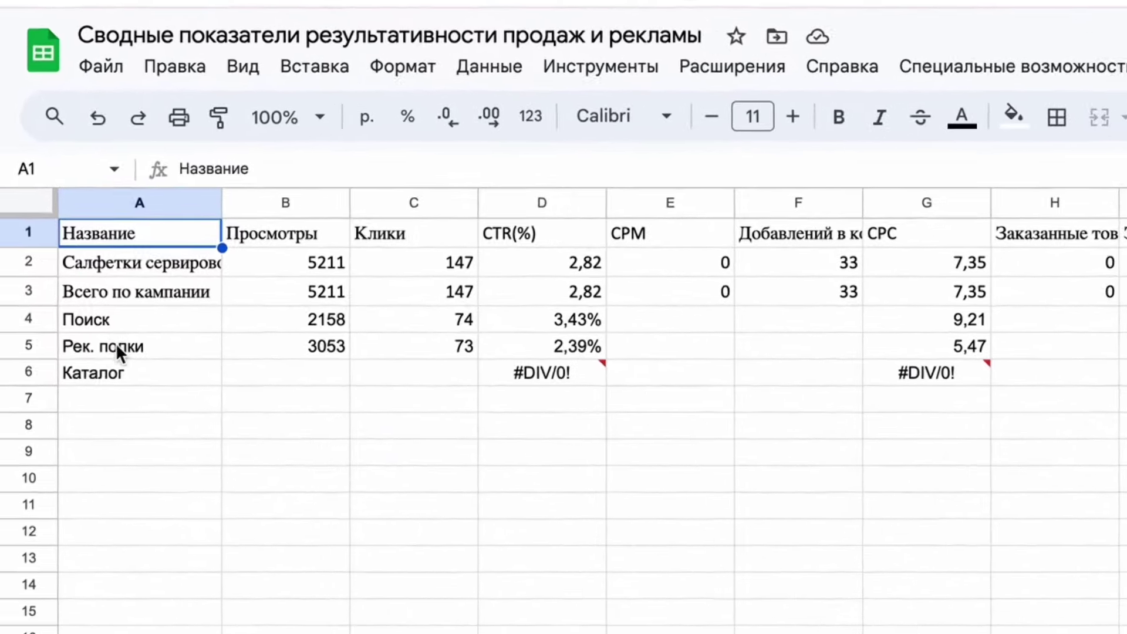
click(344, 336)
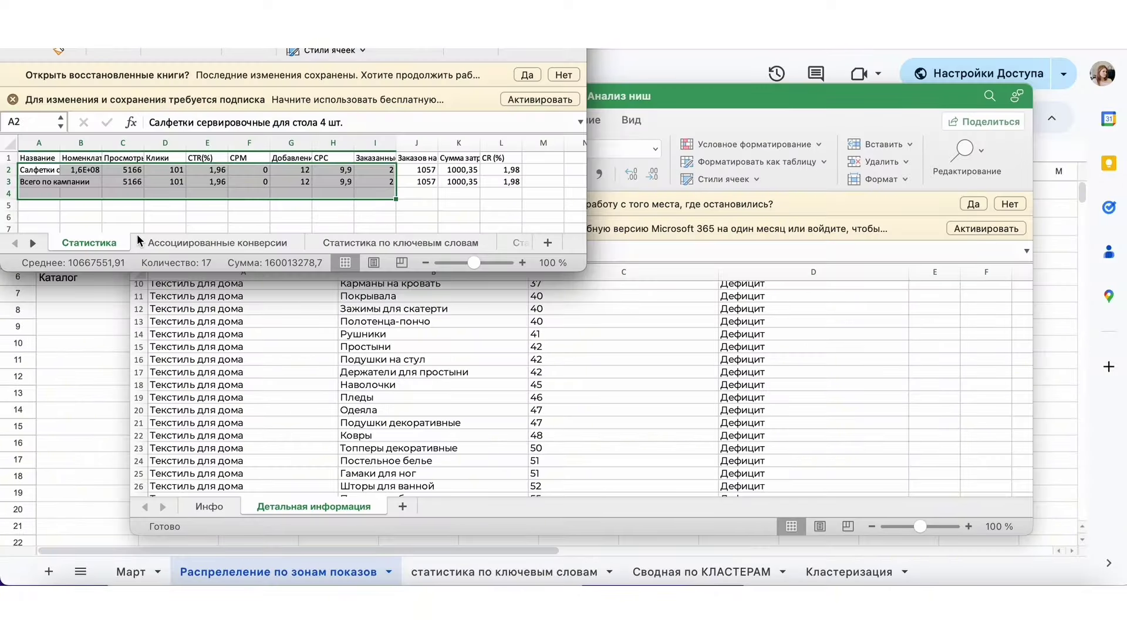
Open the workbook's Статистика по ключевым словам sheet, enlarge its window, and examine the Просмотры and Клики columns
click(383, 239)
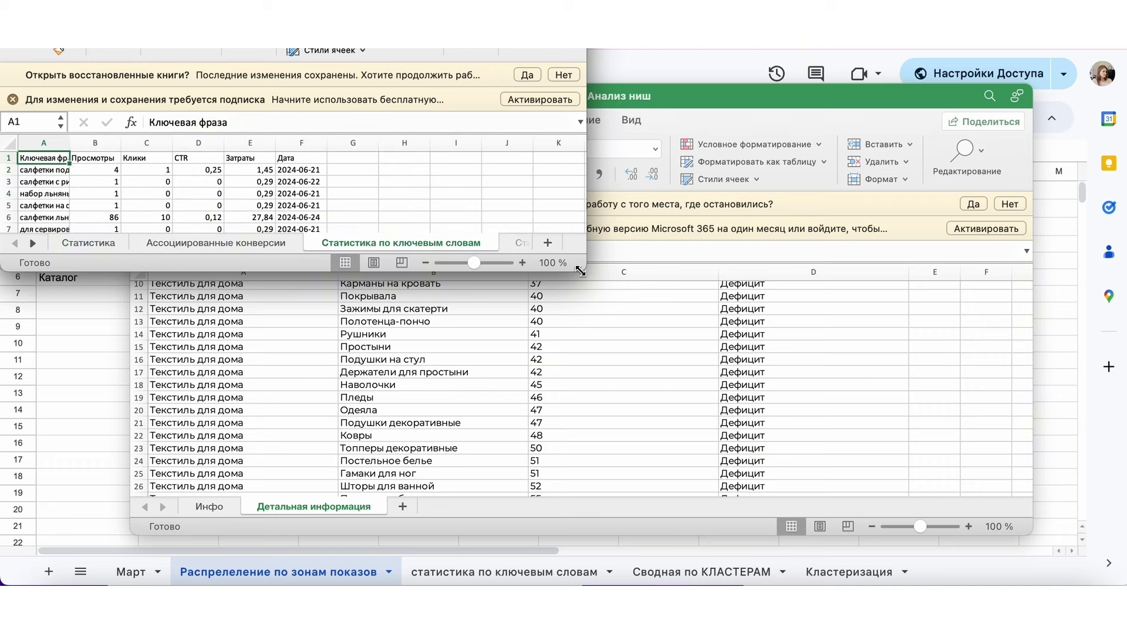
drag(580, 271, 580, 566)
click(96, 143)
click(1044, 275)
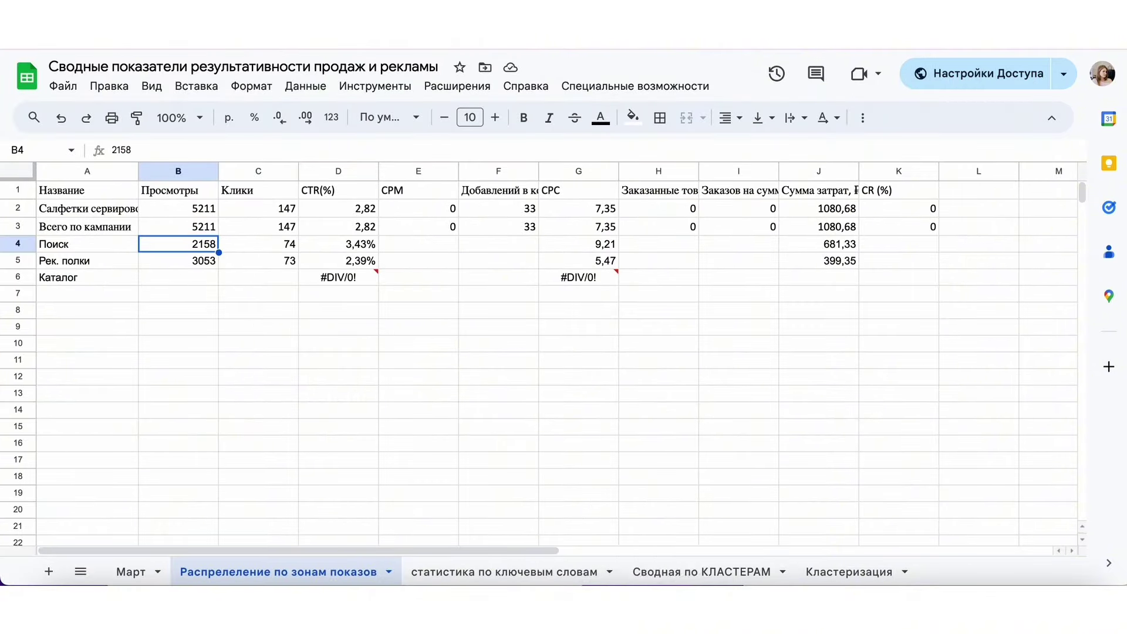
click(659, 584)
click(145, 145)
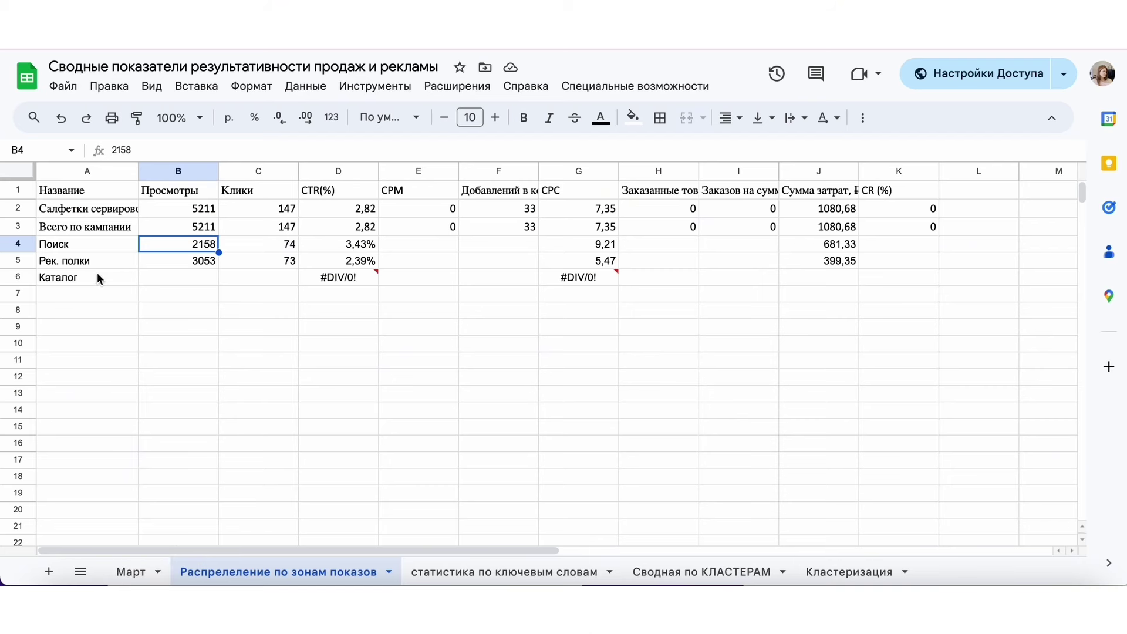
In Google Sheets, inspect the Просмотры cells for each display zone and the Клики formula in the Рек. полки row
click(103, 277)
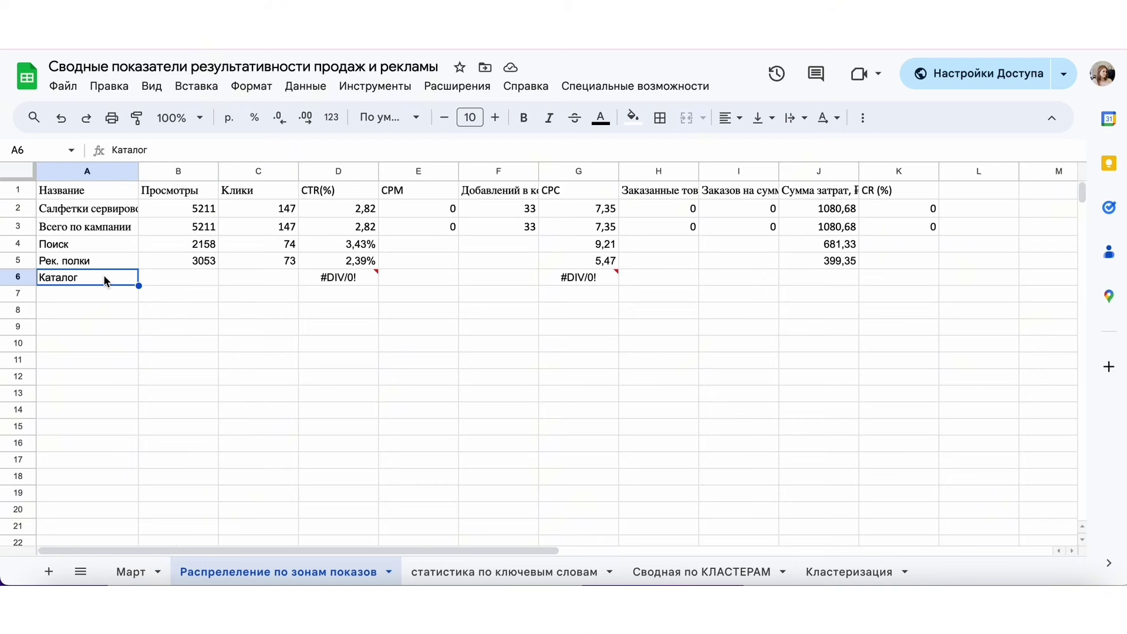
click(183, 262)
click(194, 211)
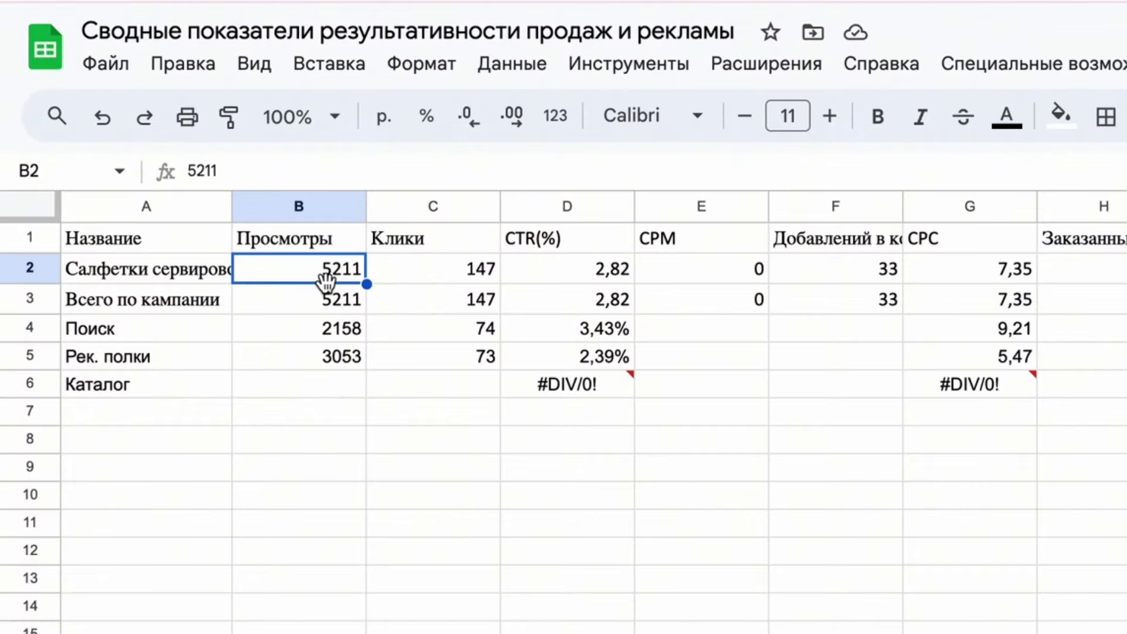
key(Down)
key(Down)
key(Down)
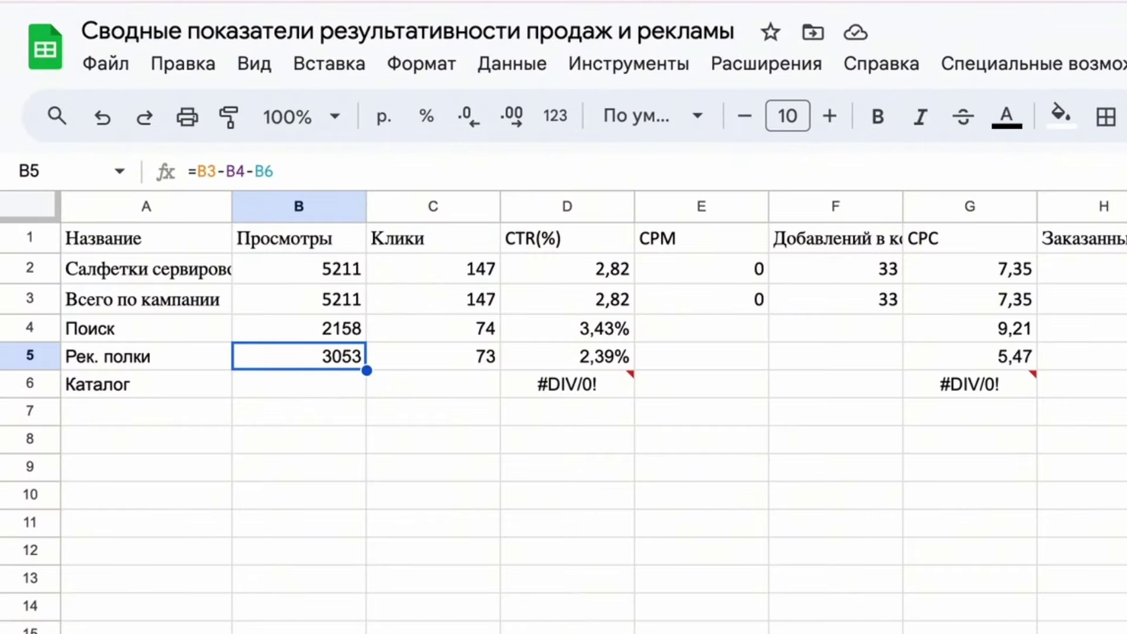
key(Up)
key(Down)
key(Down)
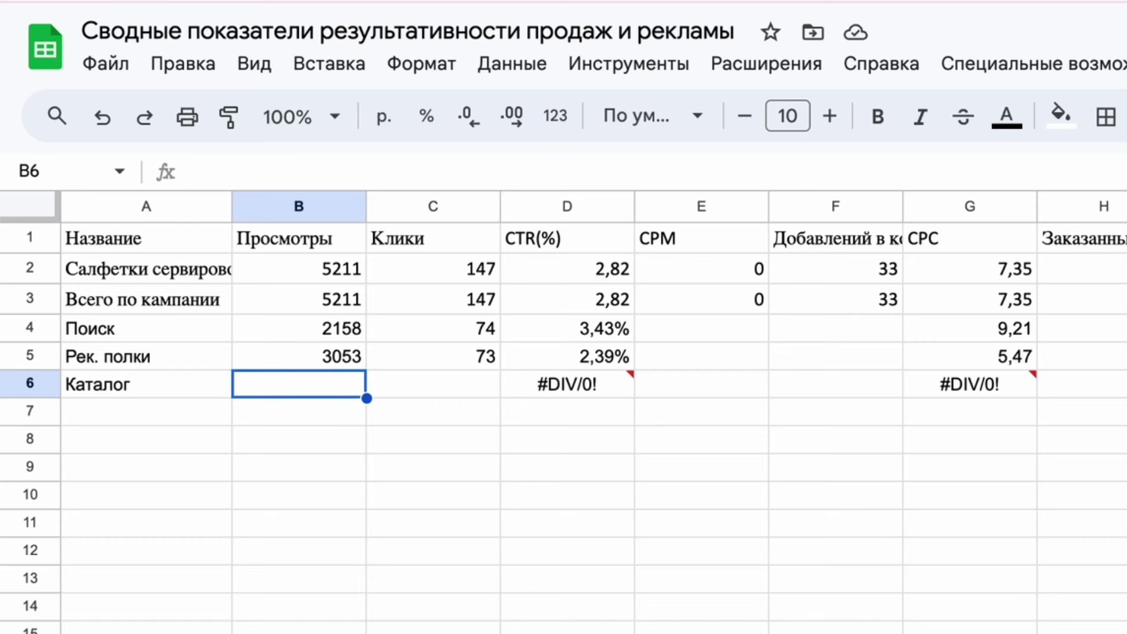
key(Up)
key(Right)
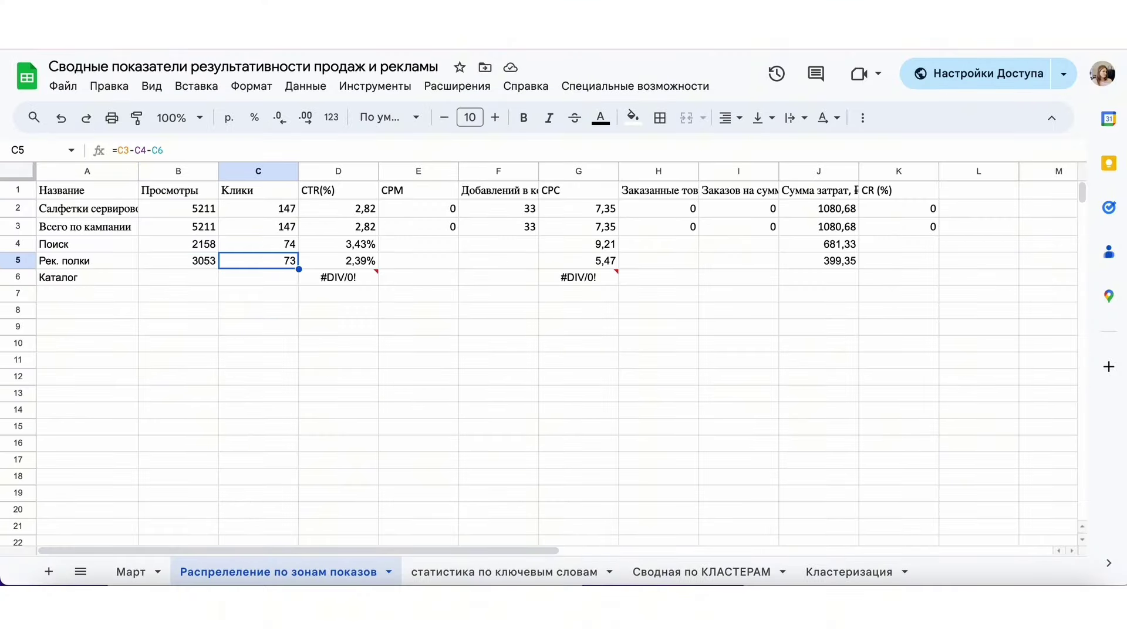
Inspect the CPC formula in the Рек. полки row
key(Right)
key(Right)
key(Right)
key(Right)
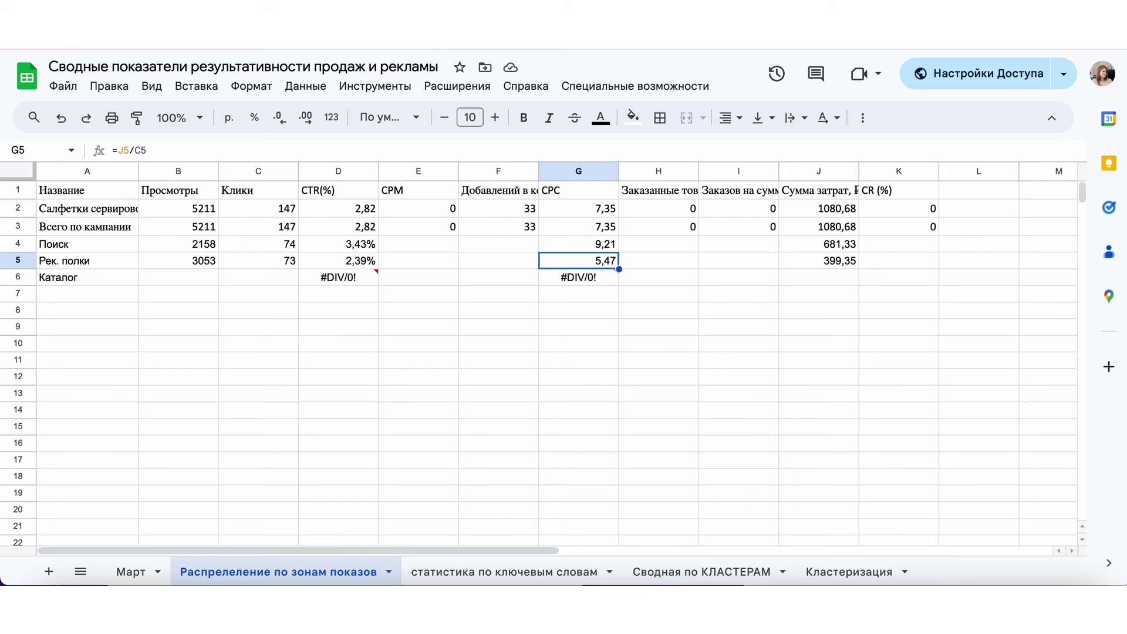
Select the Поиск and Рек. полки cells in the Просмотры column, then in the Клики column, to check each column's sum
key(Left)
key(Left)
key(Left)
key(Left)
key(Left)
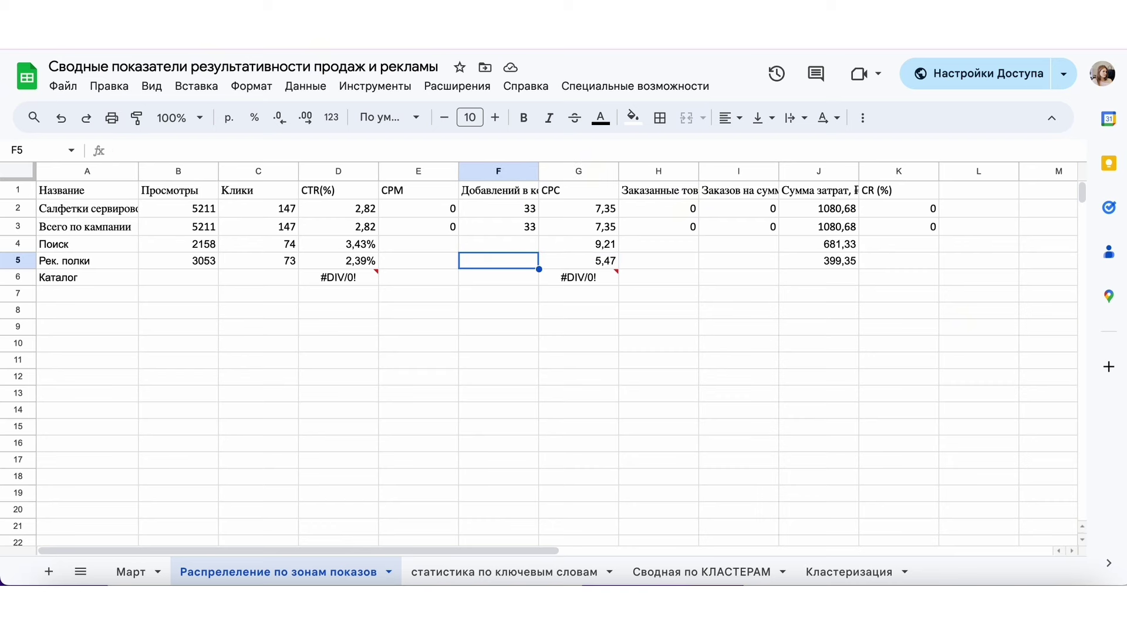
key(Up)
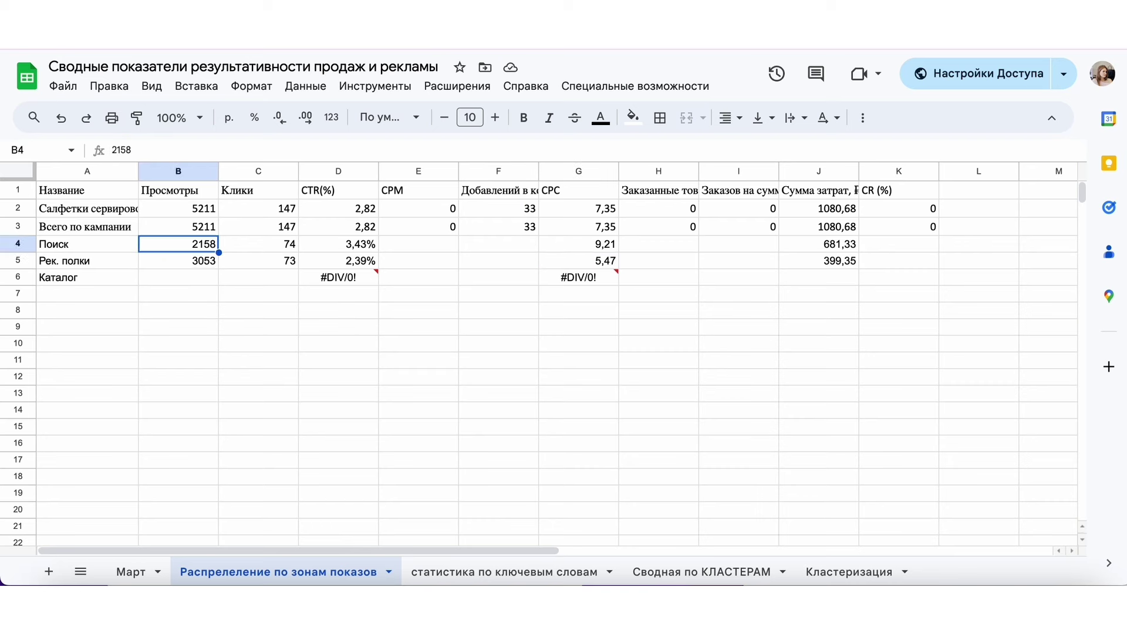
key(shift+Down)
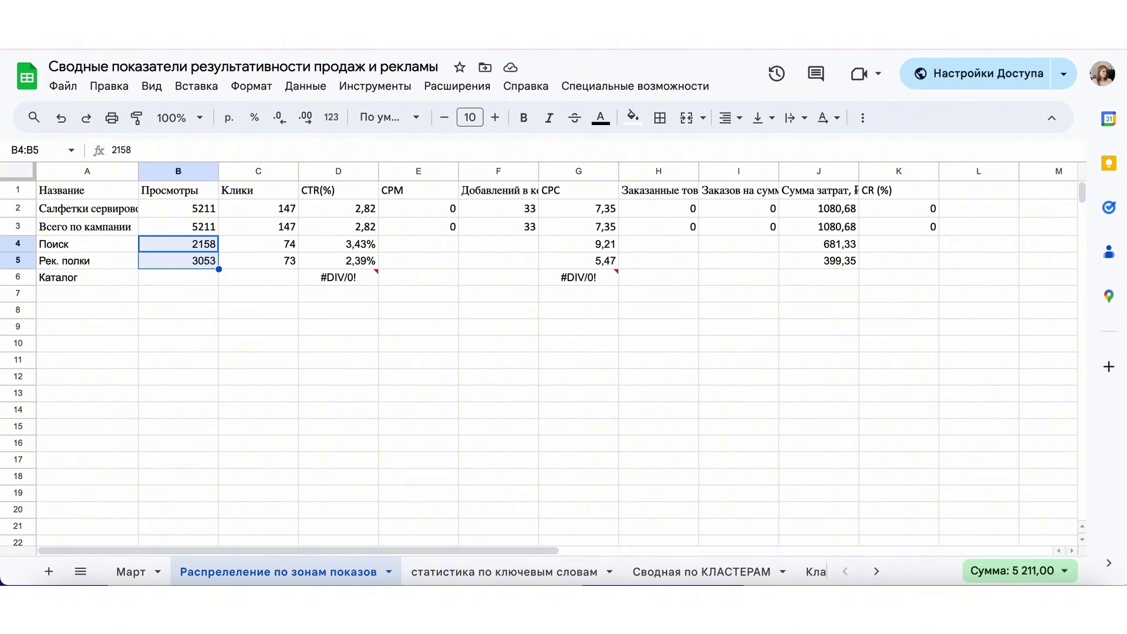
key(Right)
key(shift+Down)
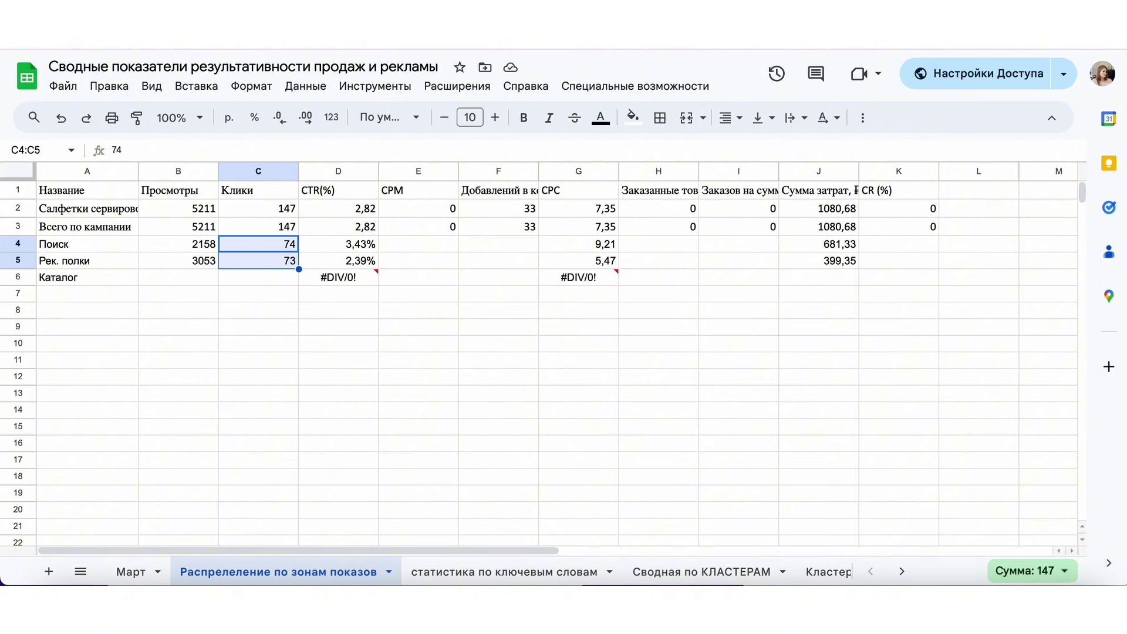
Inspect the CTR(%) and CPC formulas in the Поиск row and continue along the row towards the Сумма затрат column
key(Right)
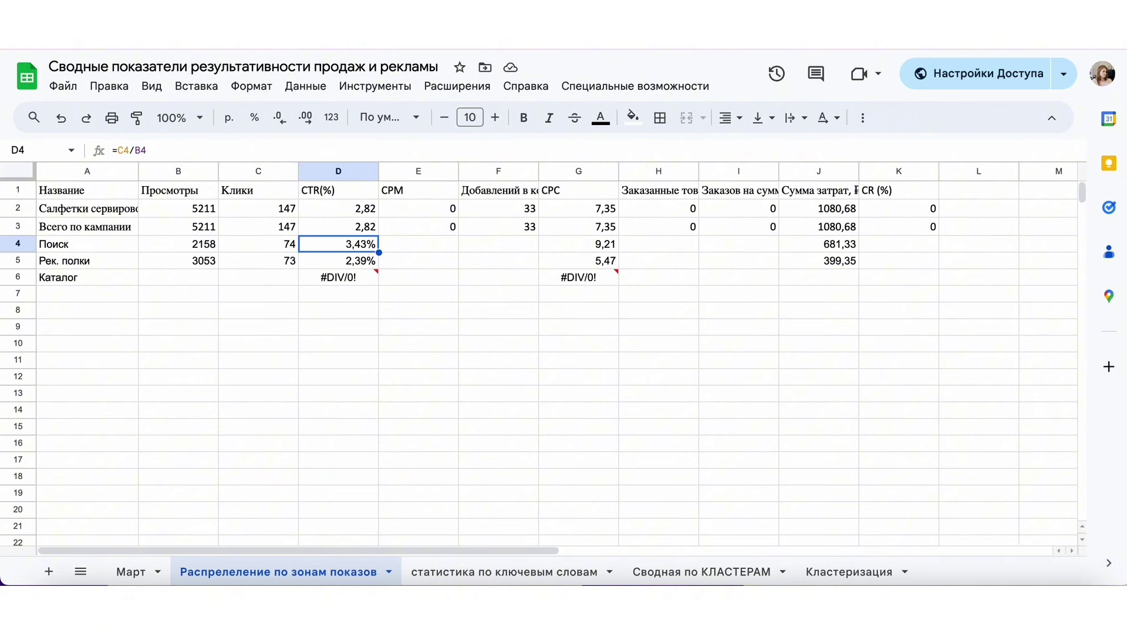
key(Right)
key(Right)
key(Right)
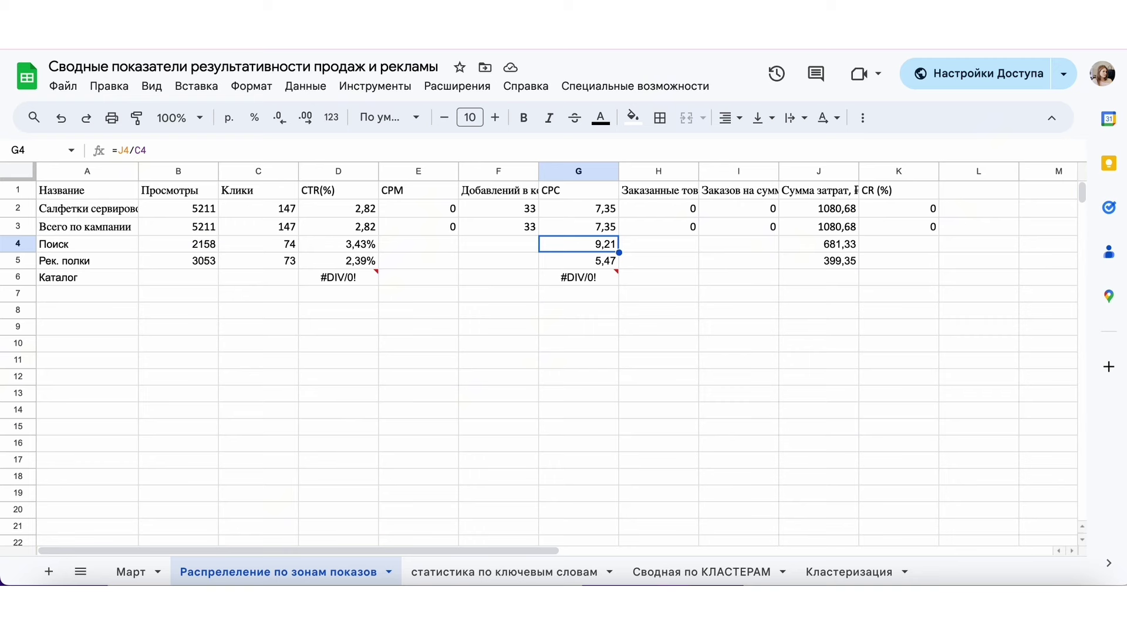
key(Right)
key(Right)
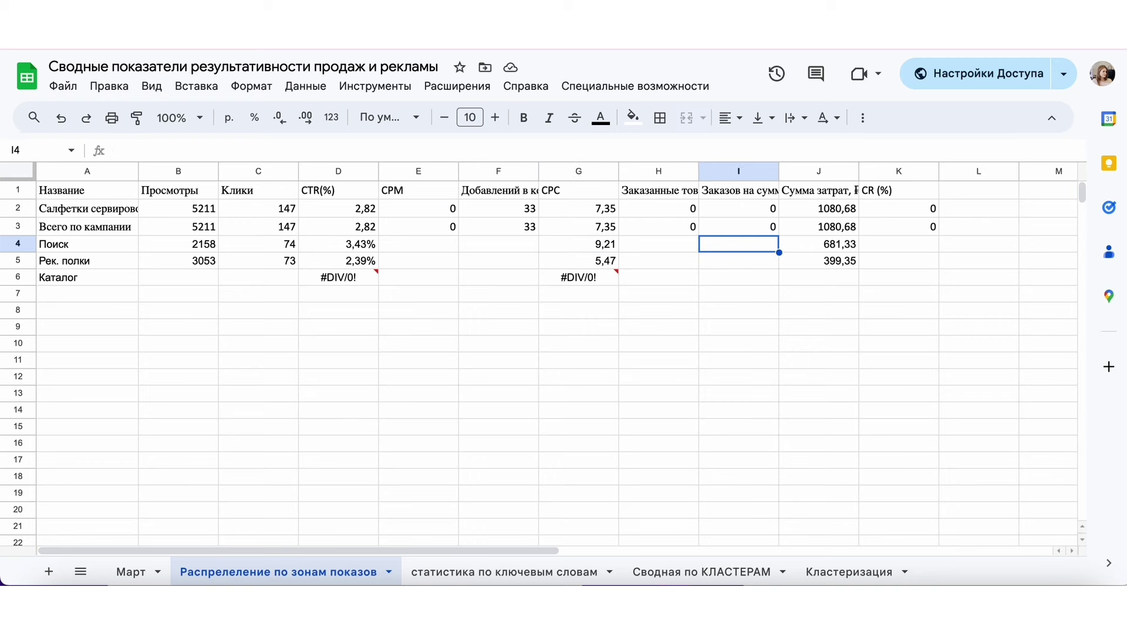